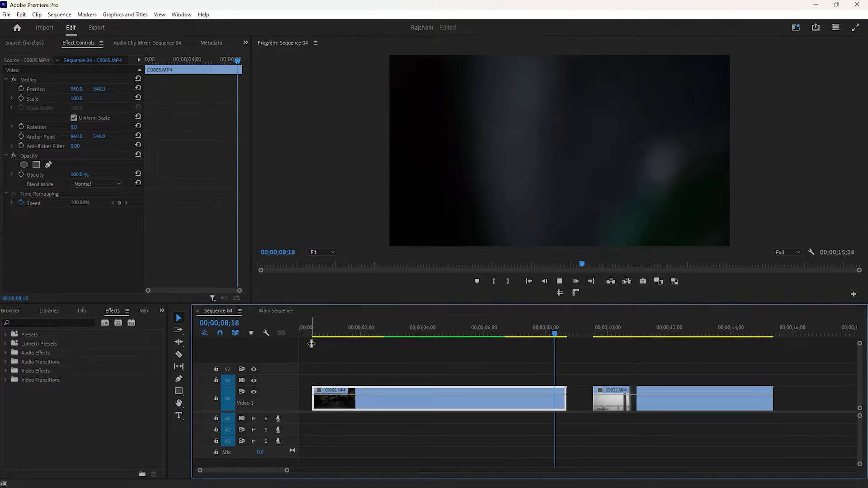
Step: Trim the start of C0005 to the playhead at about 02;38, then play it back
drag(566, 329, 351, 345)
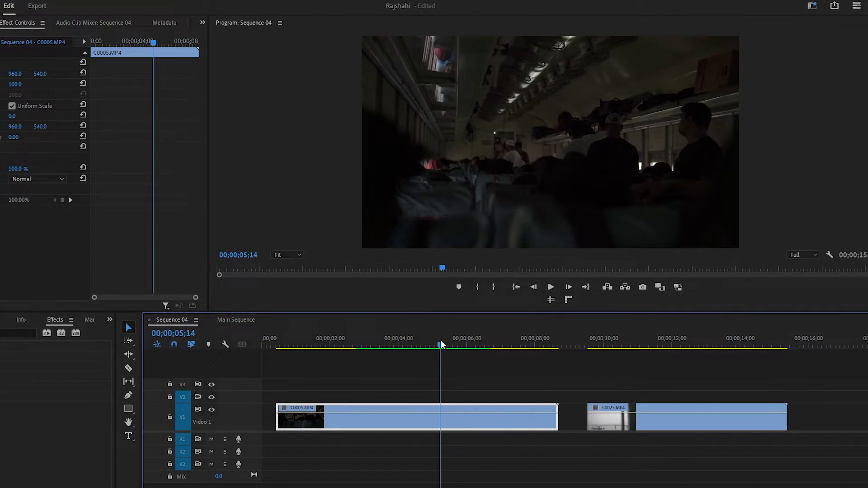
drag(282, 423, 352, 421)
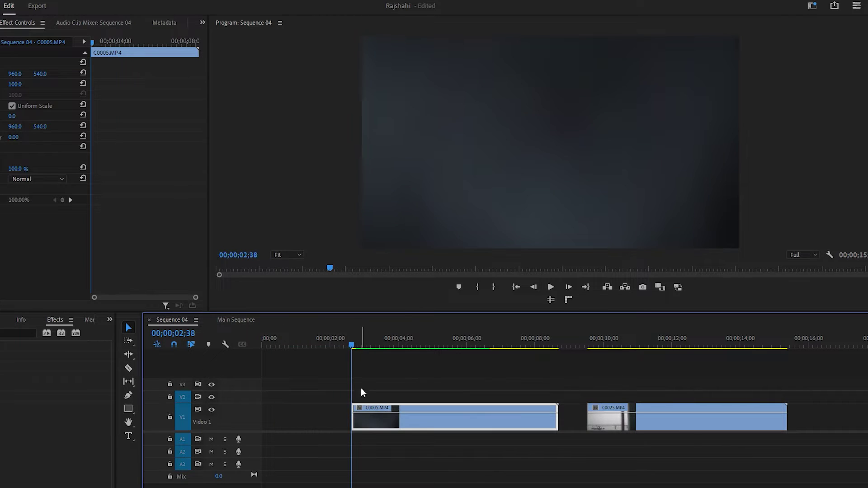
key(space)
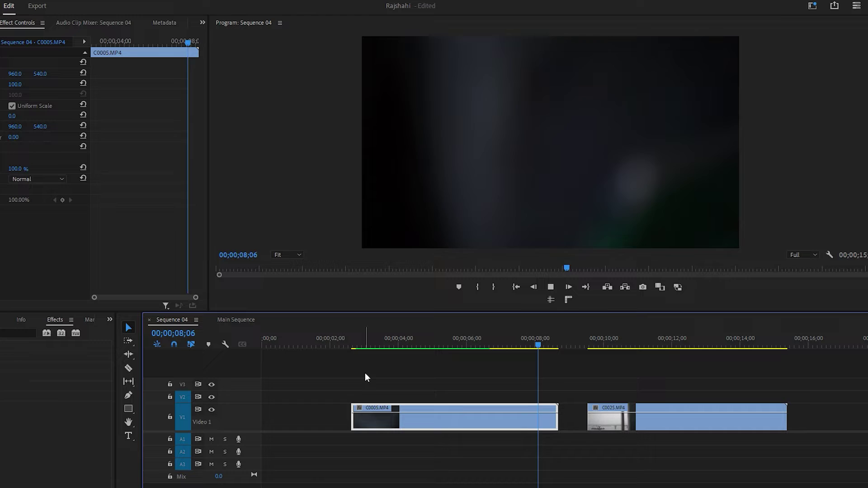
Step: Trim C0005's end back to 07;03 and scrub through the clip to check the cut
click(487, 345)
drag(488, 342, 504, 343)
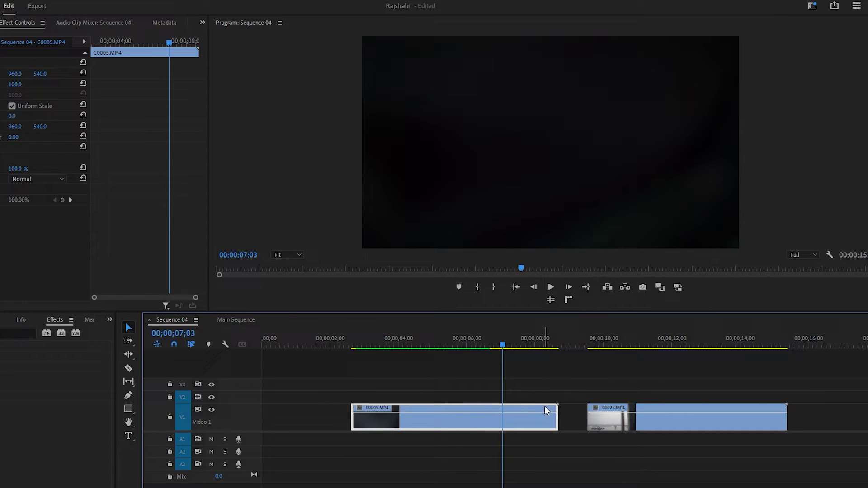
drag(558, 416, 502, 416)
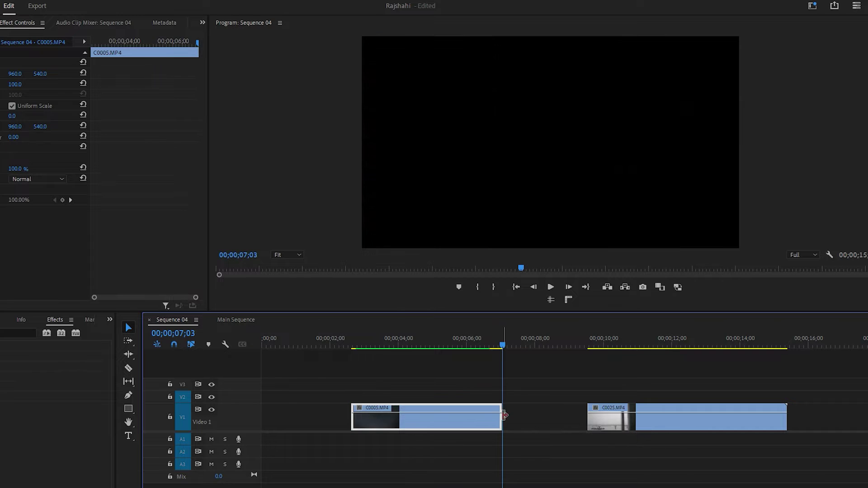
drag(352, 343, 503, 353)
Step: Trim both the end and the start of C0025 to the playhead positions
drag(590, 342, 729, 373)
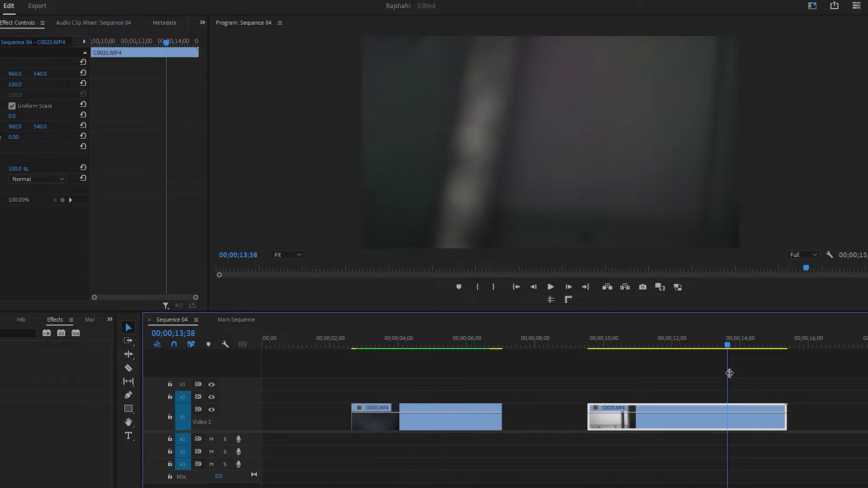
drag(786, 420, 727, 419)
drag(729, 346, 611, 350)
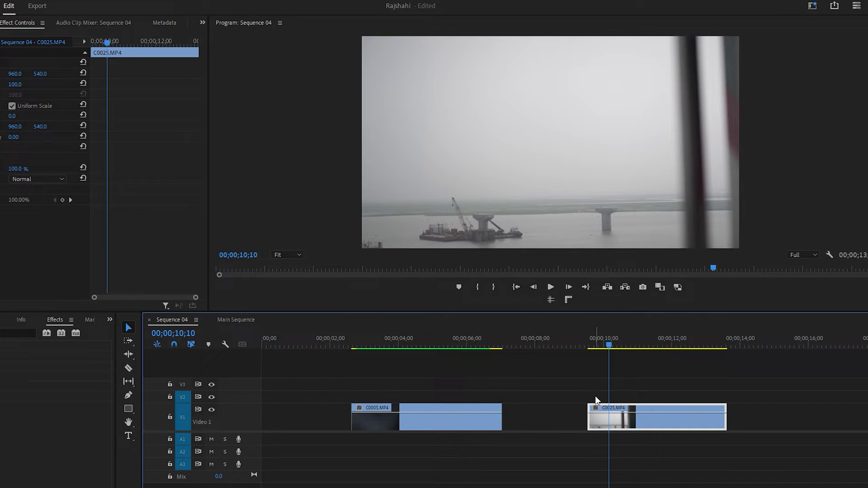
drag(590, 422, 558, 423)
Step: Play back the joined clips from about 05;40, stopping near 10;15
click(441, 338)
key(space)
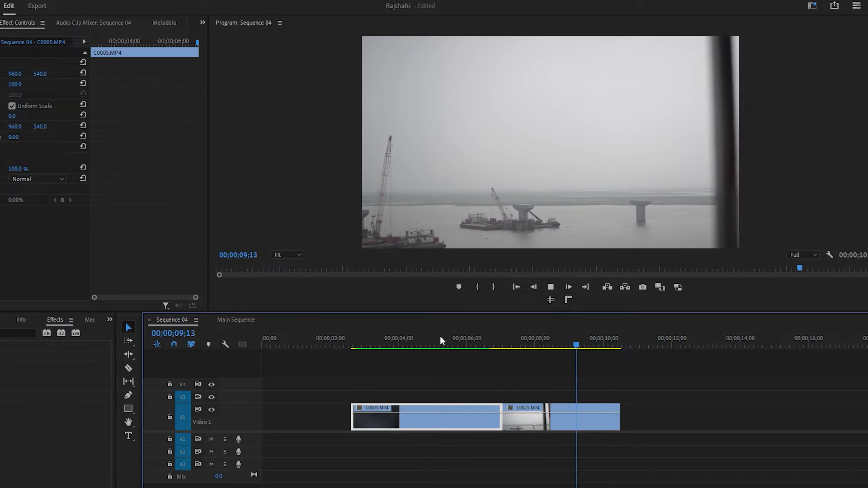
key(space)
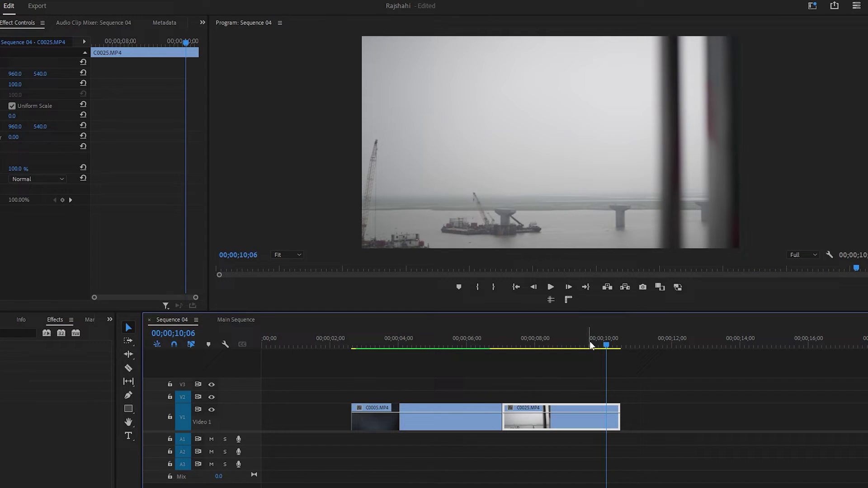
drag(607, 346, 612, 346)
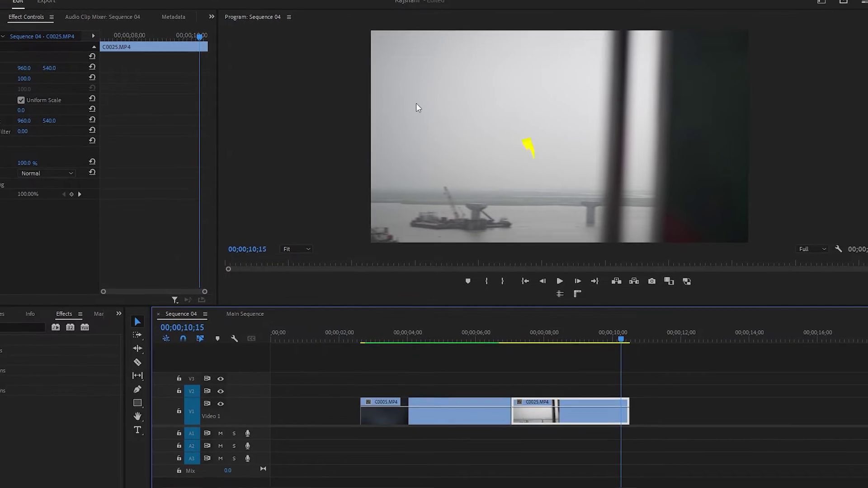
Step: Search 'hori' in Effects, apply Horizontal Flip to C0025, and scrub to view the mirrored clip
text(hori)
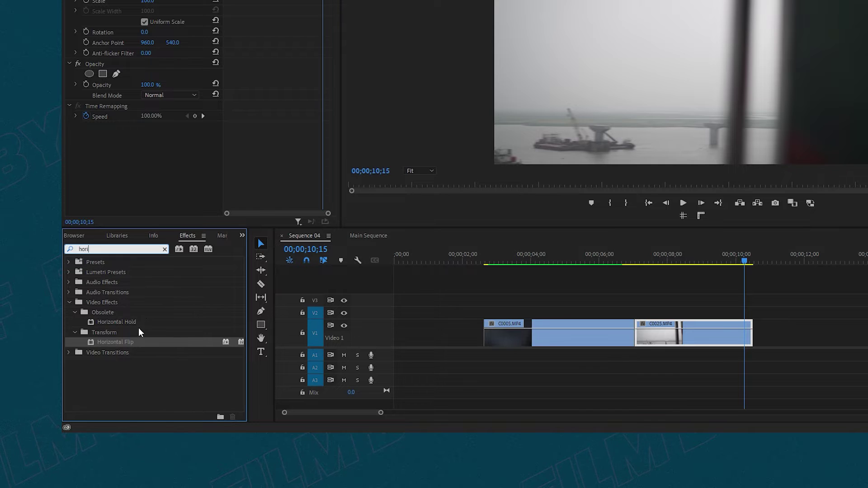
drag(136, 342, 727, 330)
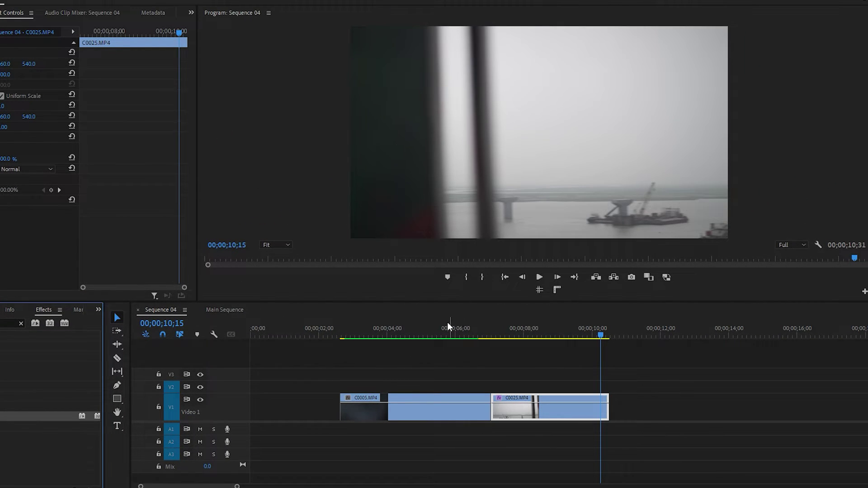
drag(449, 327, 605, 343)
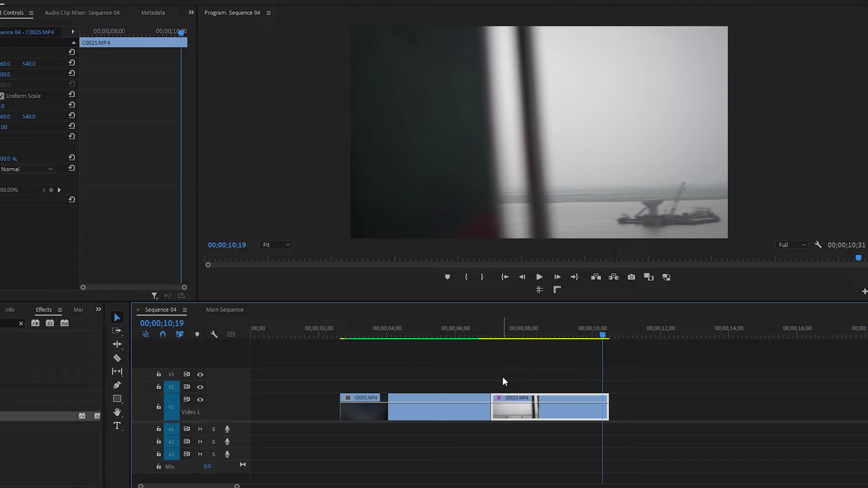
Step: Enable Reverse Speed for C0025 in its Speed/Duration settings
right_click(515, 407)
click(533, 305)
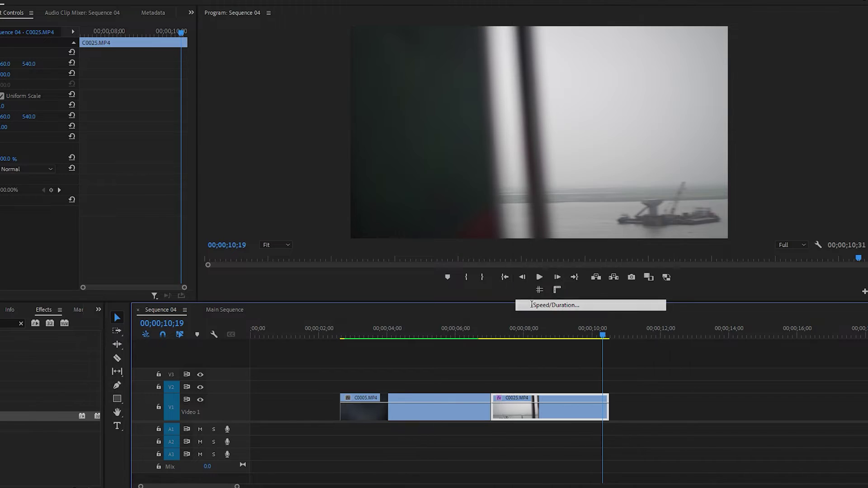
click(350, 239)
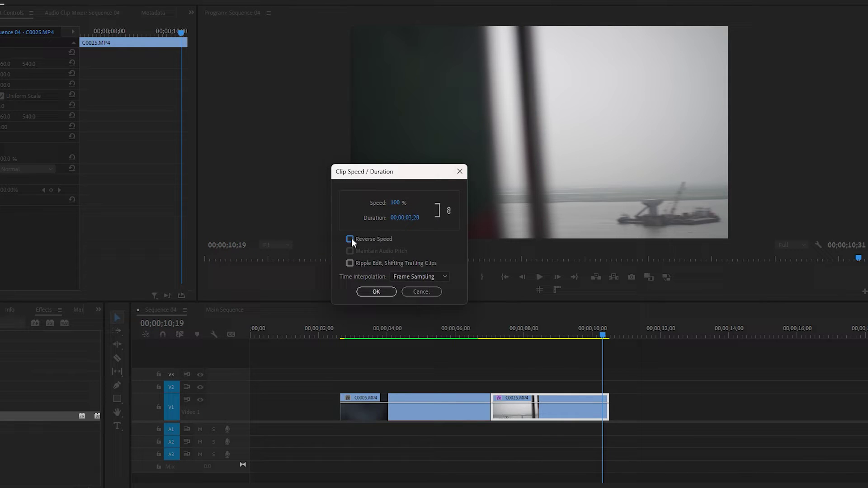
click(375, 292)
Step: Play back the reversed clip from 05;34 and scrub to the cut between the clips
click(436, 334)
key(space)
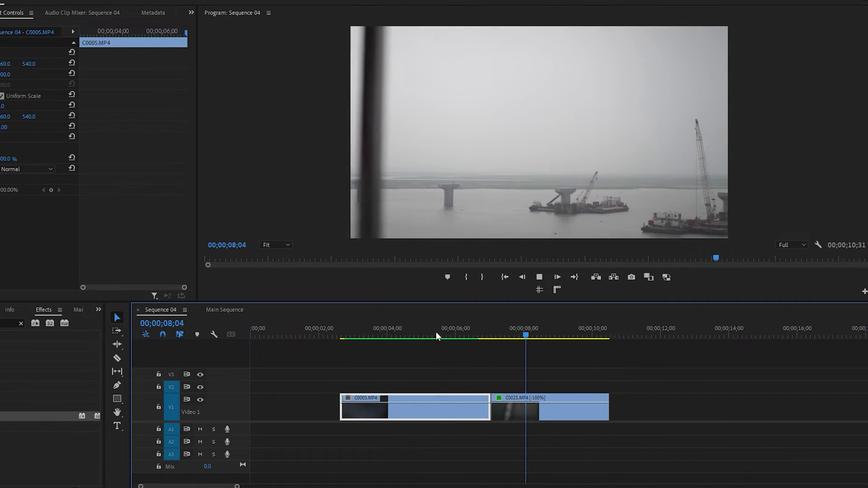
click(435, 335)
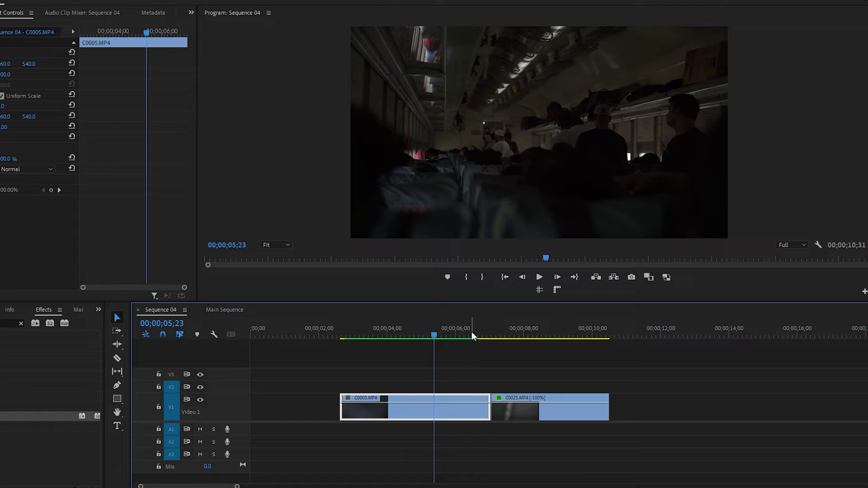
mouse_move(471, 335)
mouse_down()
mouse_move(500, 338)
mouse_move(486, 339)
mouse_up()
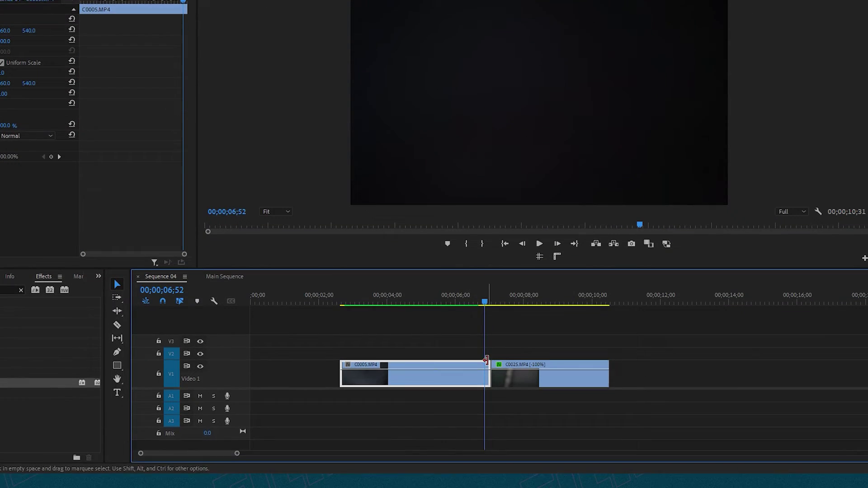
Step: Apply the default Cross Dissolve at the C0005–C0025 edit point and play it back from about 05:00
right_click(491, 352)
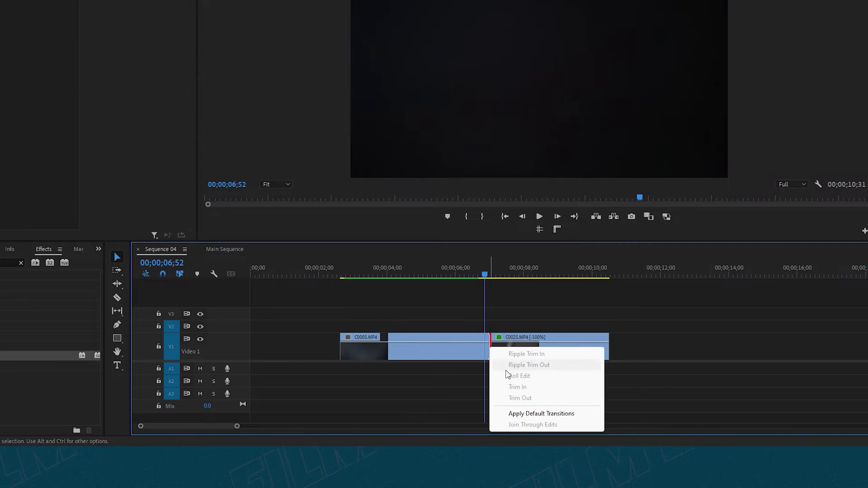
click(518, 414)
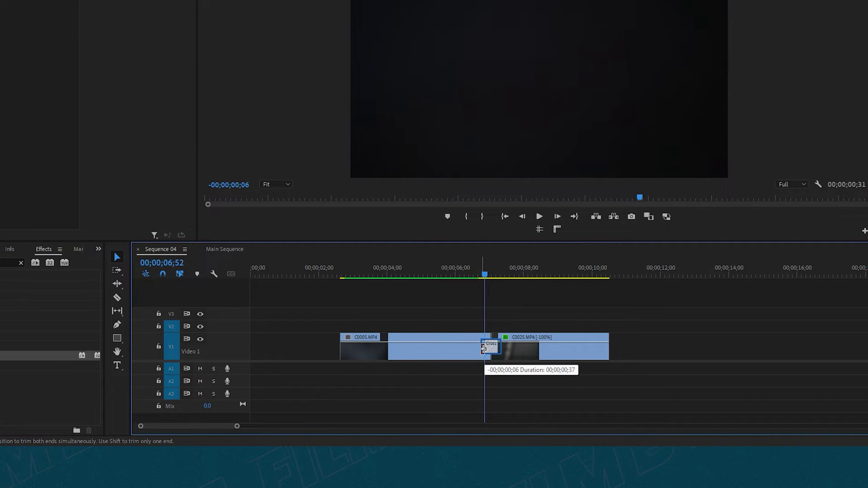
click(416, 270)
key(space)
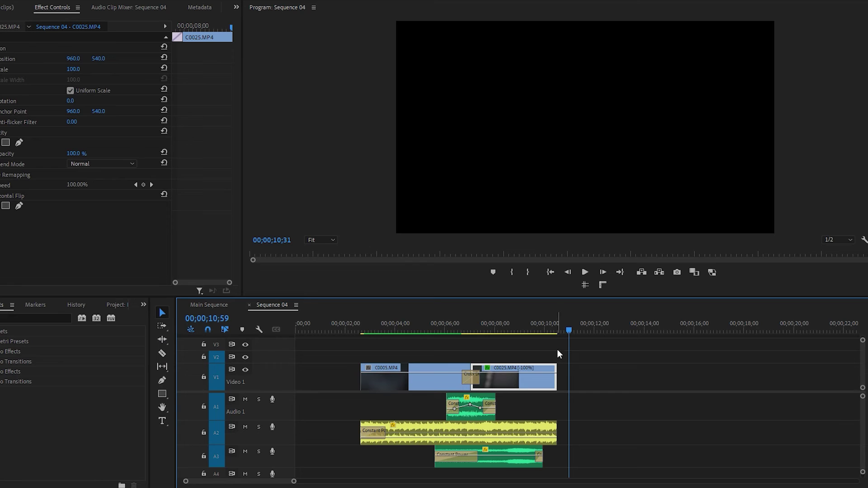
Step: Duplicate both V1 clips later in the sequence and remove Horizontal Flip from the C0025 copy
drag(557, 349, 656, 383)
click(729, 378)
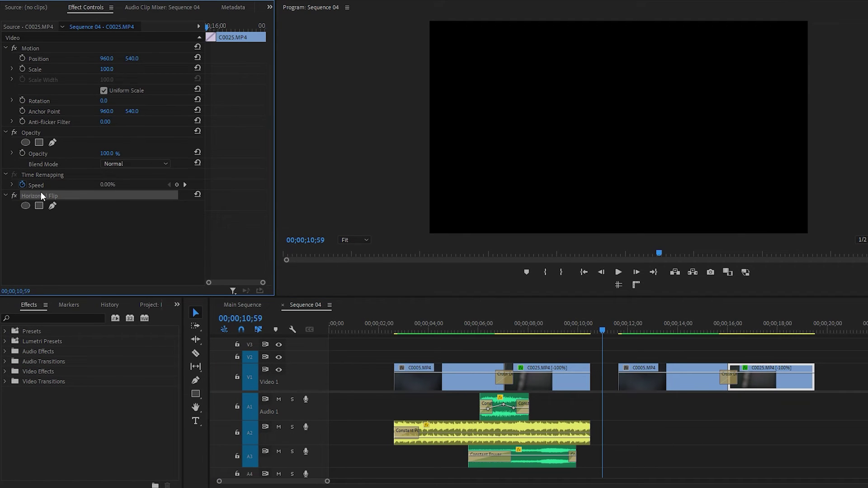
key(Delete)
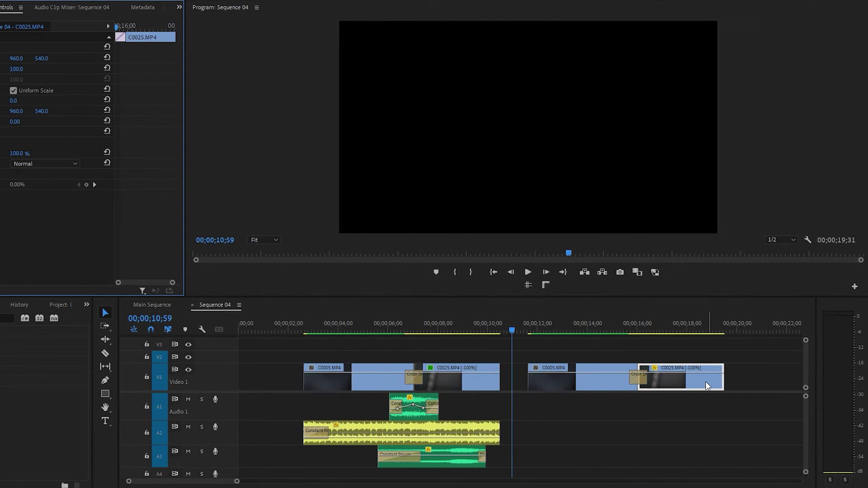
Step: Untick Reverse Speed on the duplicate C0025 so it plays forward at 100%
right_click(706, 382)
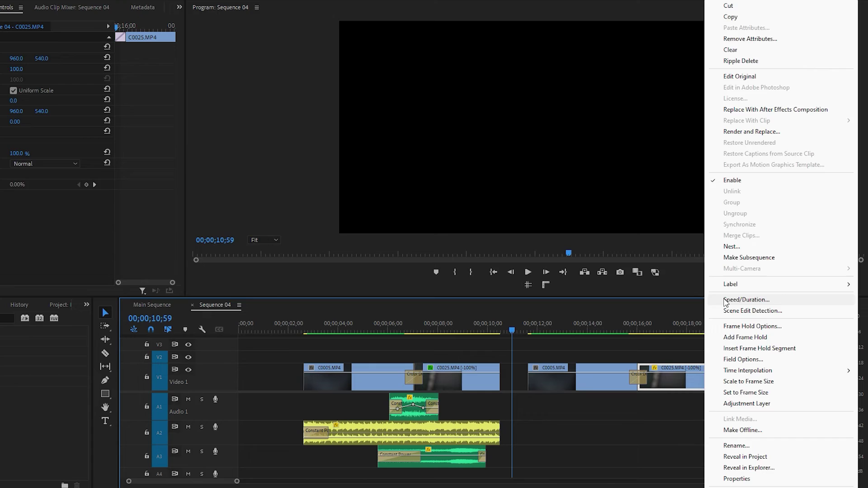
click(746, 300)
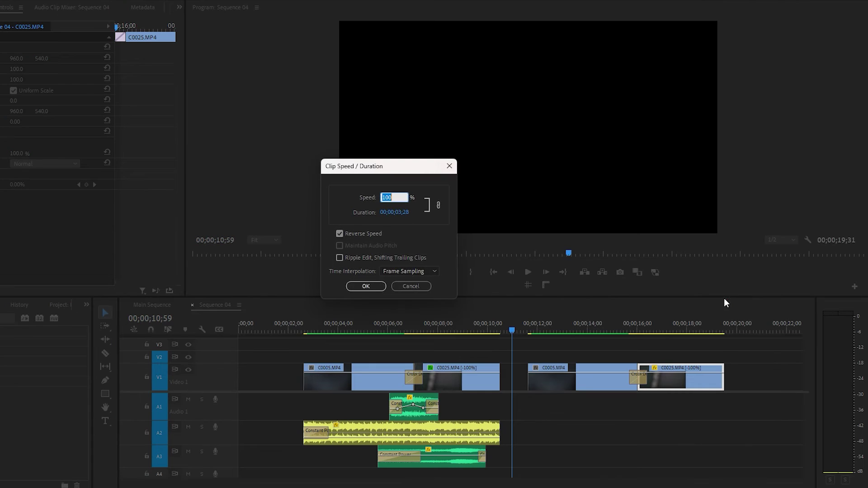
click(340, 234)
click(365, 286)
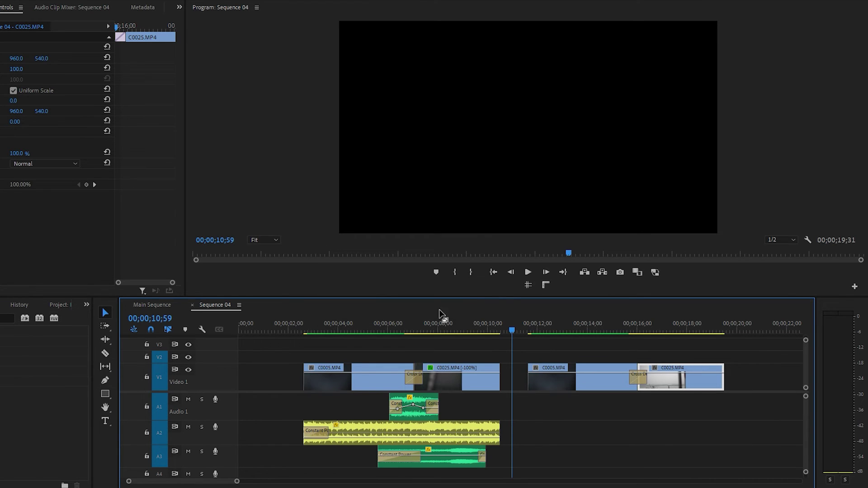
scroll(553, 338, down, 4)
Step: Move the duplicate C0005 after the duplicate C0025, then play back from about 17;40
drag(508, 330, 577, 332)
drag(485, 376, 681, 378)
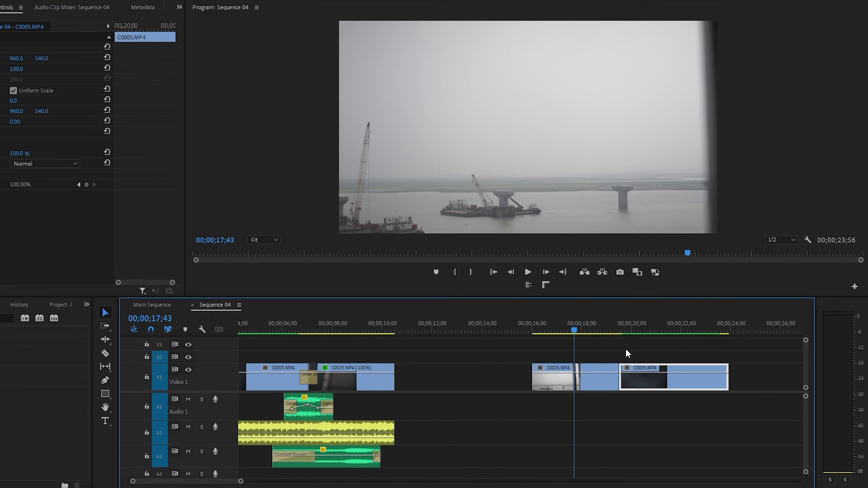
click(569, 324)
key(space)
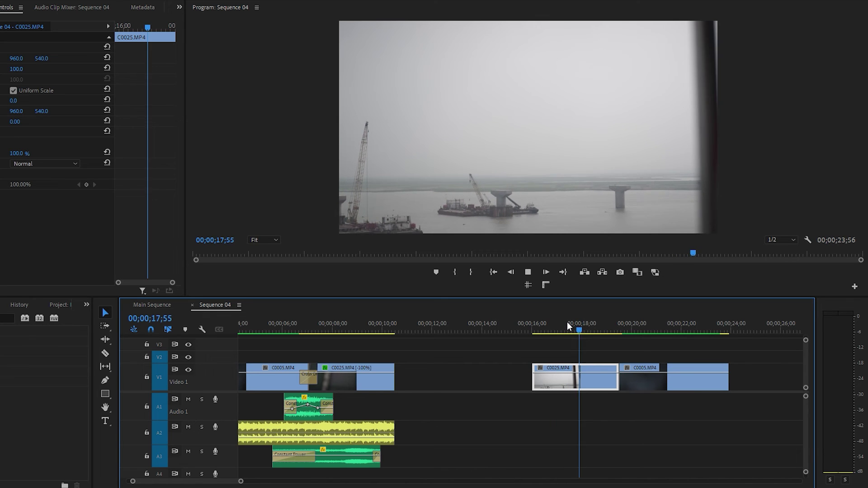